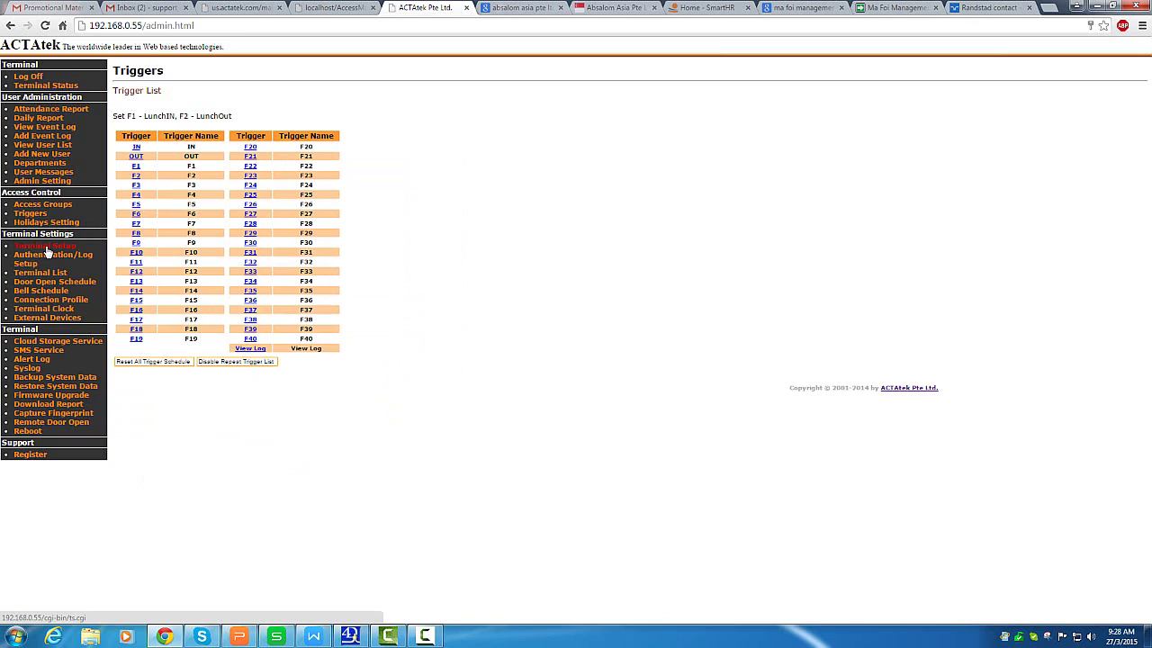
# - Open the holiday settings and select January 2015 for the holiday calendar
pyautogui.click(40, 224)
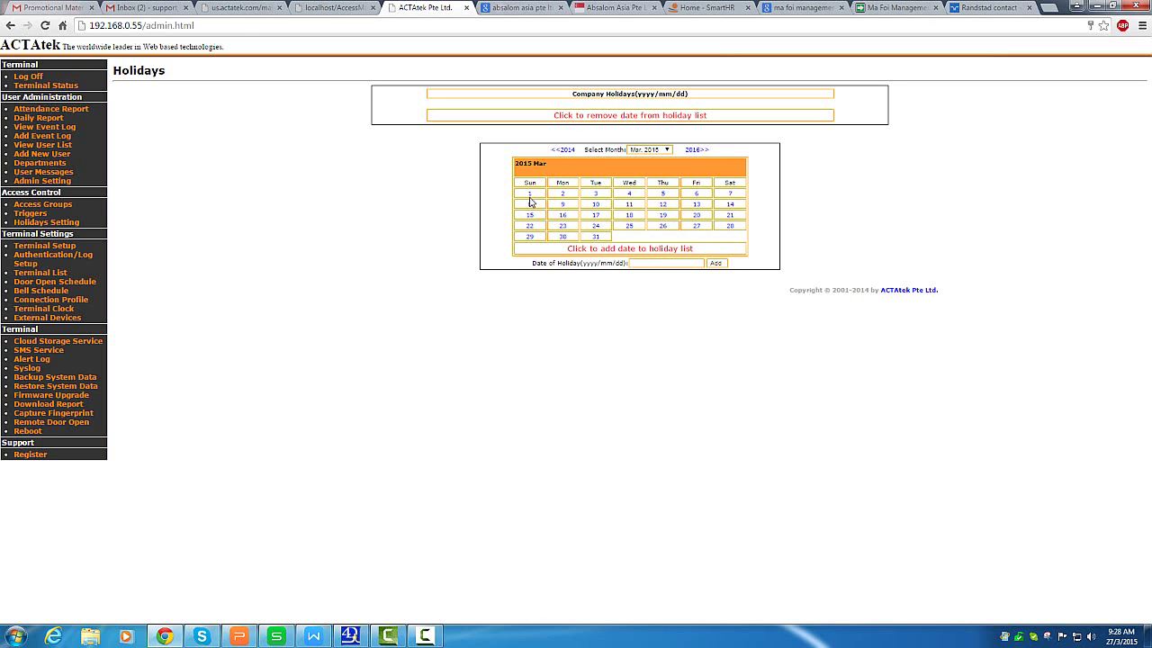
pyautogui.click(666, 151)
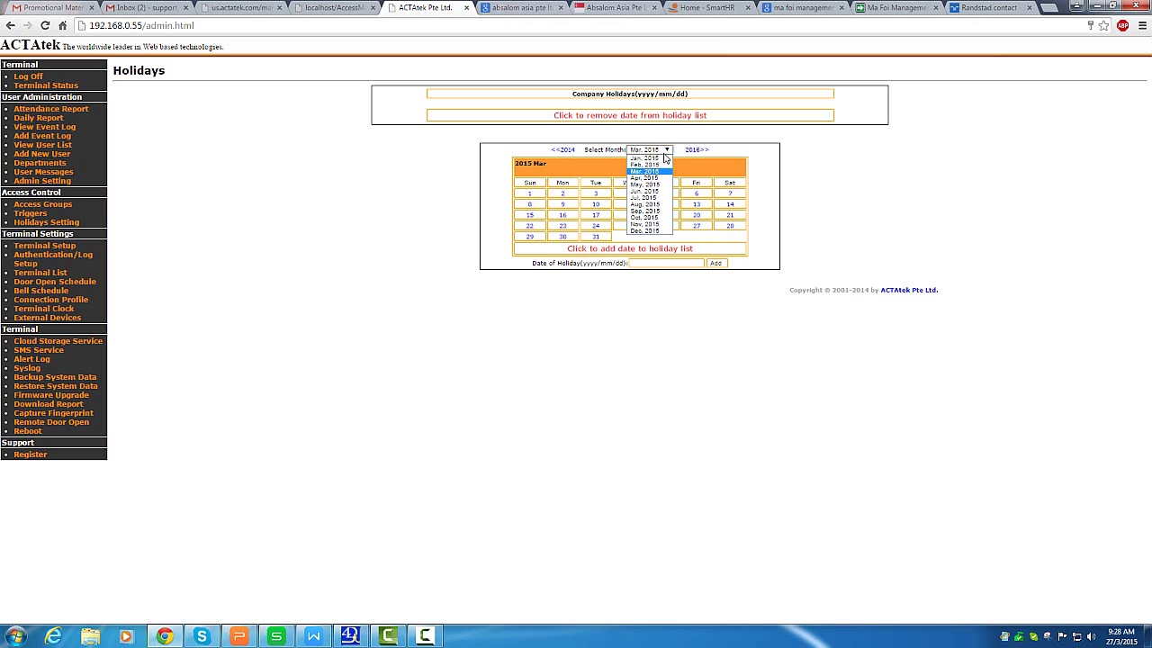
pyautogui.click(656, 159)
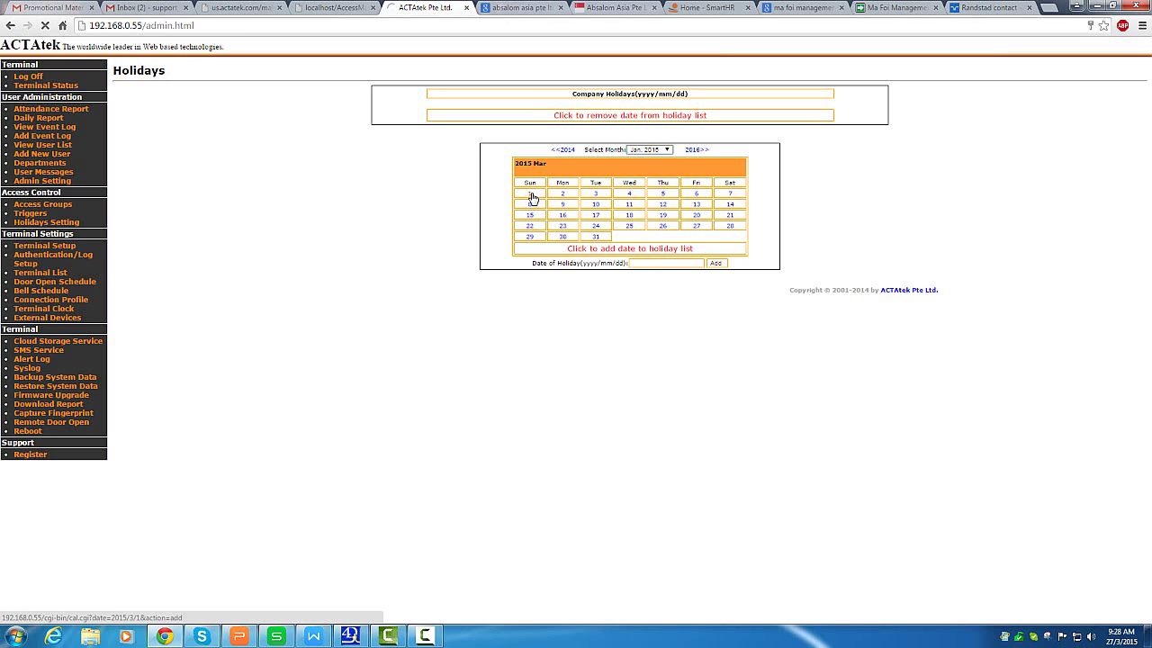
# - Add 2015/03/01 to the company holiday list and remove it again
pyautogui.click(685, 262)
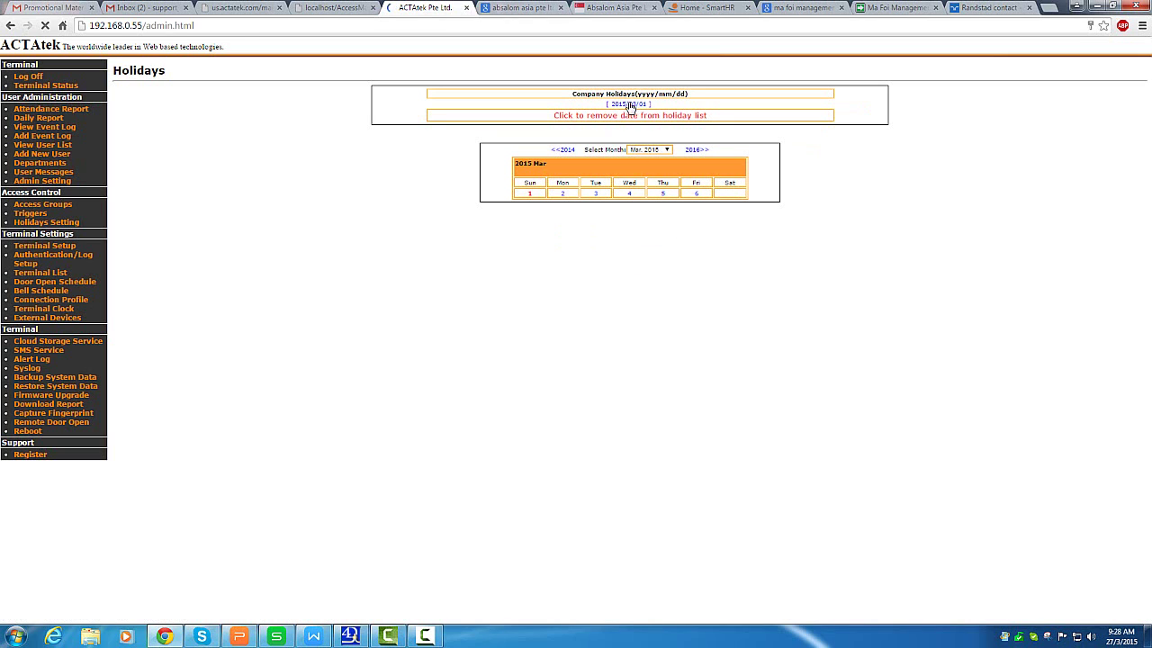
pyautogui.click(667, 150)
pyautogui.click(644, 158)
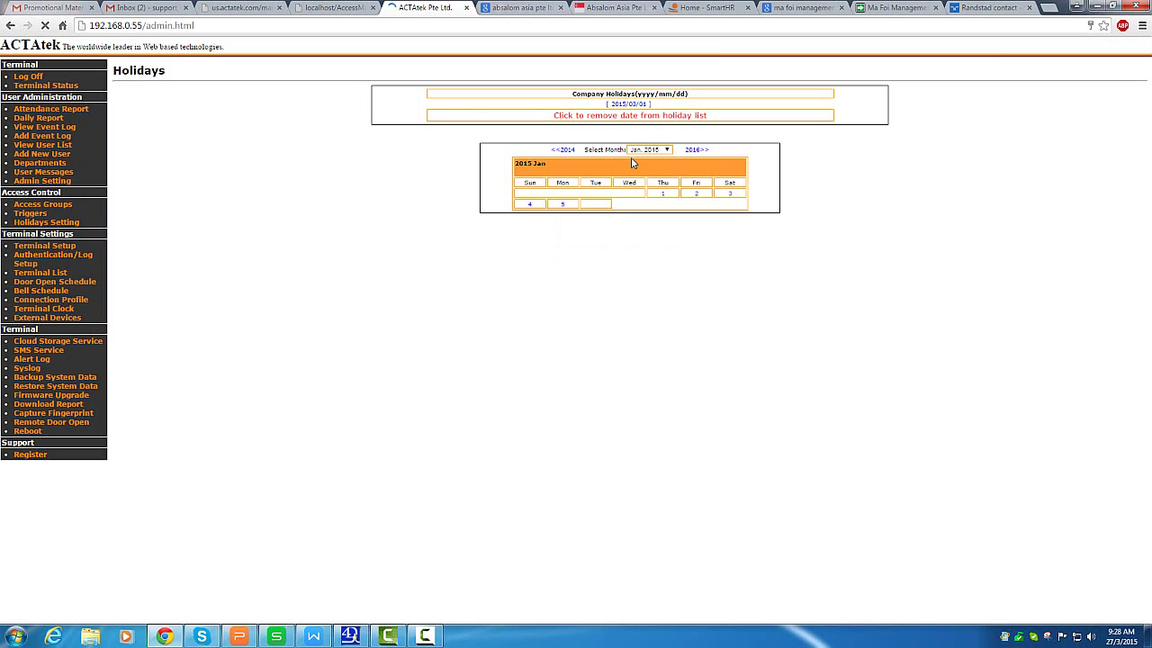
pyautogui.click(637, 149)
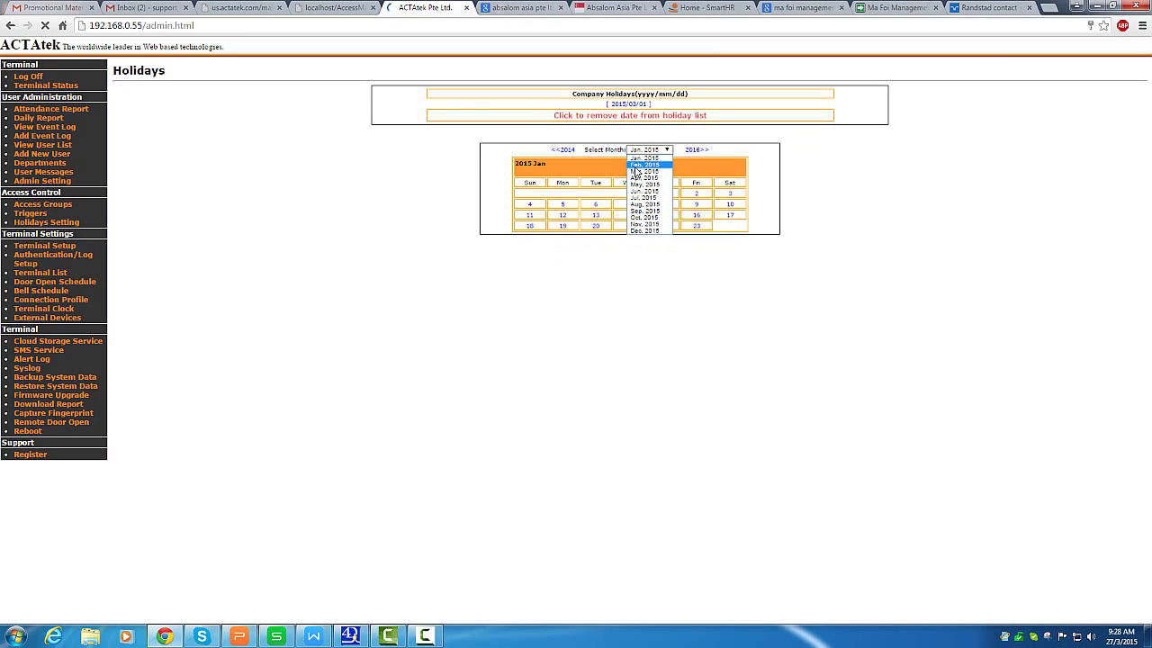
pyautogui.click(636, 159)
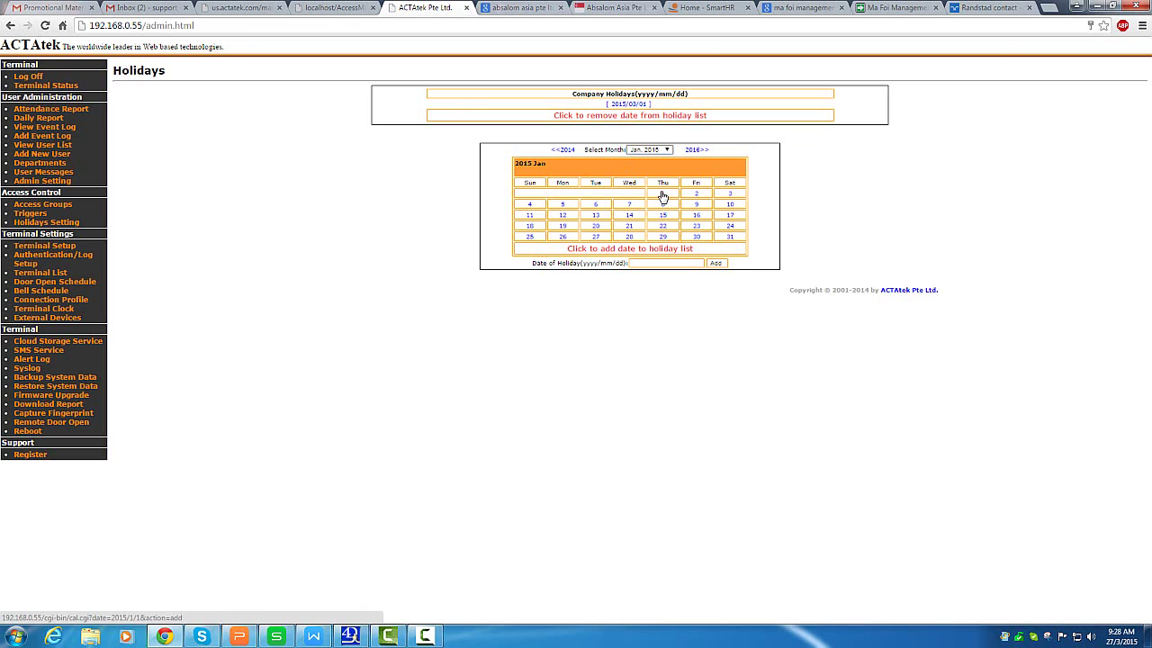
pyautogui.click(630, 103)
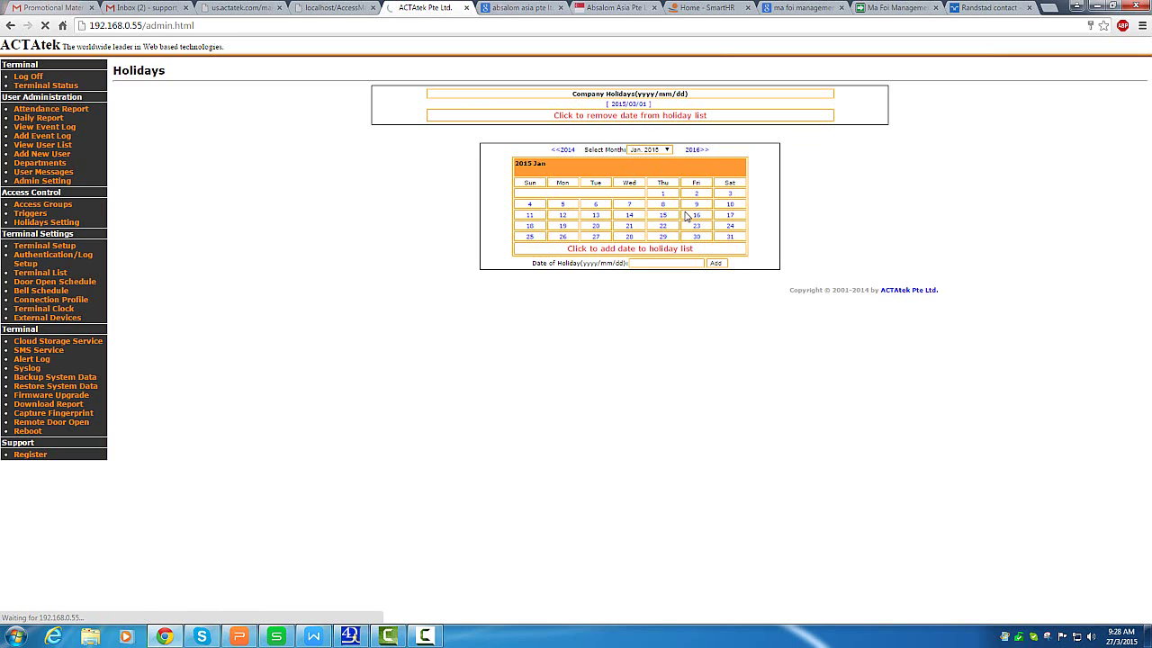
# - Show January 2015 in the holiday calendar and add 2015/01/01 to the company holidays
pyautogui.click(647, 150)
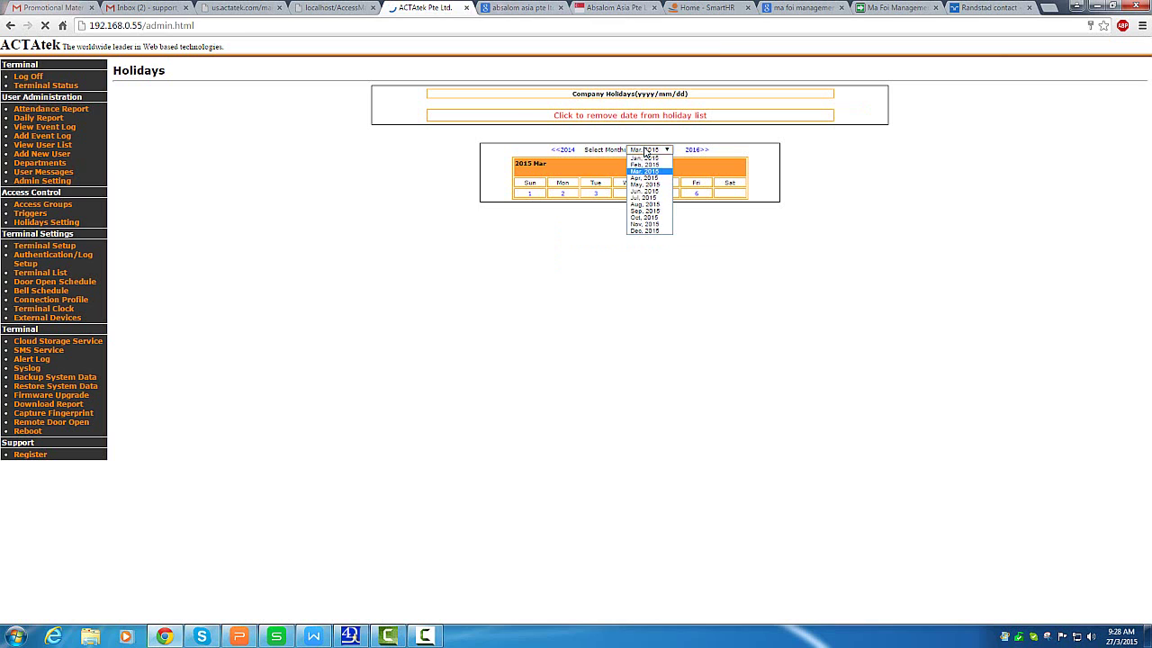
pyautogui.click(645, 157)
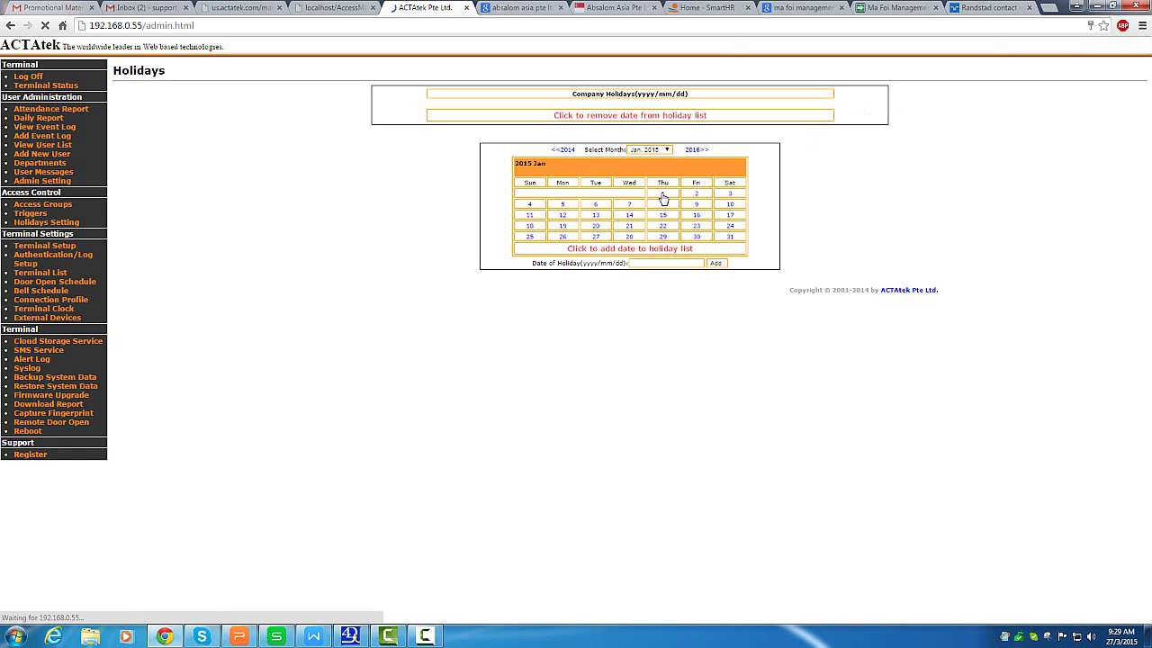
pyautogui.click(664, 198)
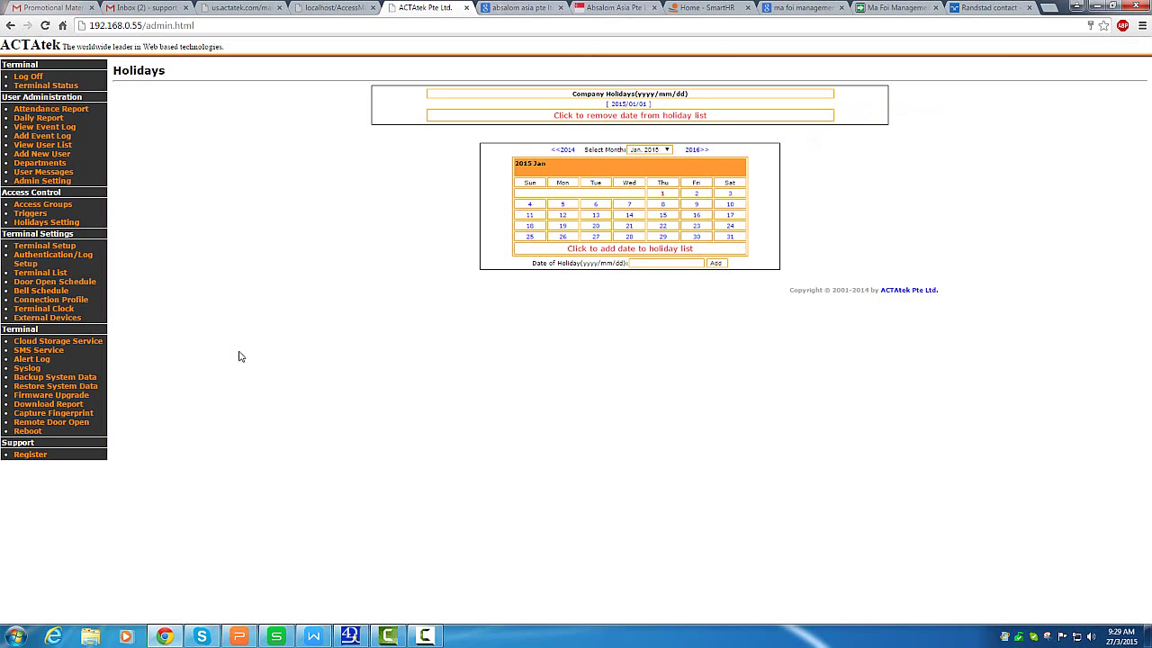
# - Open the terminal setup and examine the terminal description, static IP address, subnet mask and default gateway
pyautogui.click(43, 246)
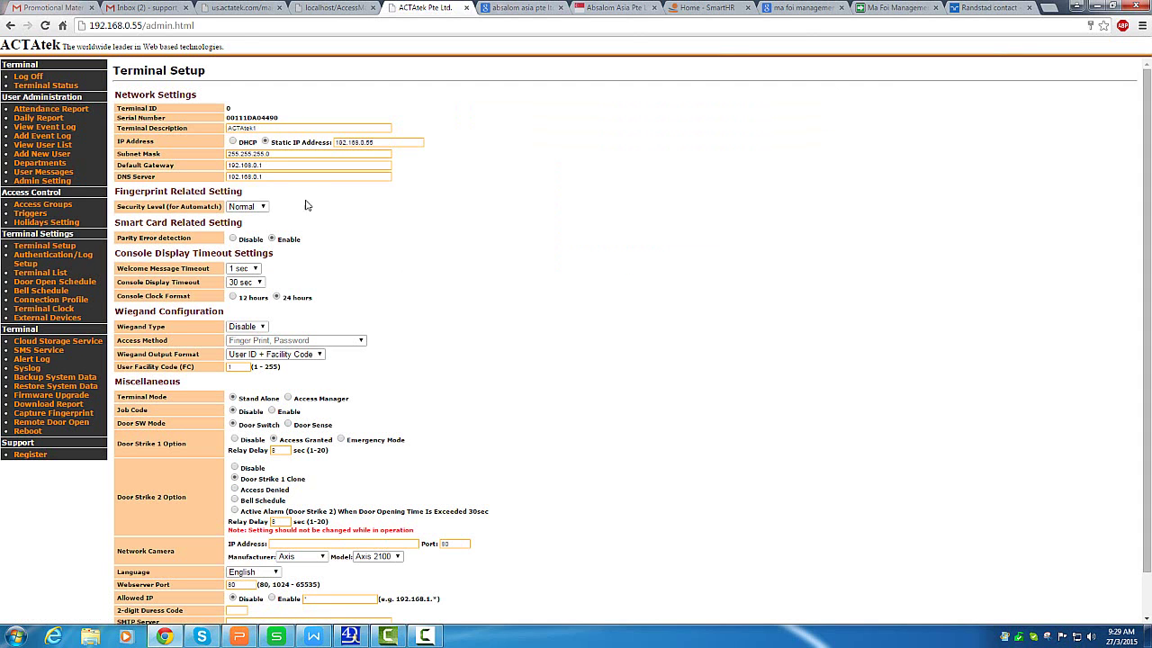
pyautogui.click(277, 130)
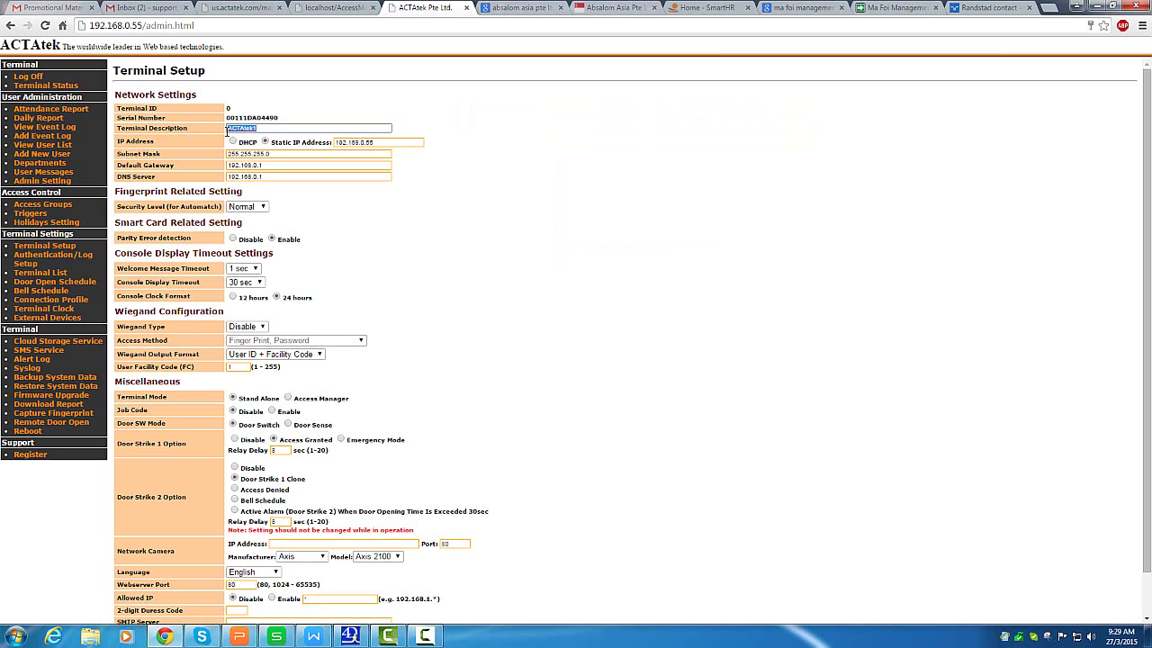
pyautogui.click(565, 216)
pyautogui.click(252, 130)
pyautogui.write('1')
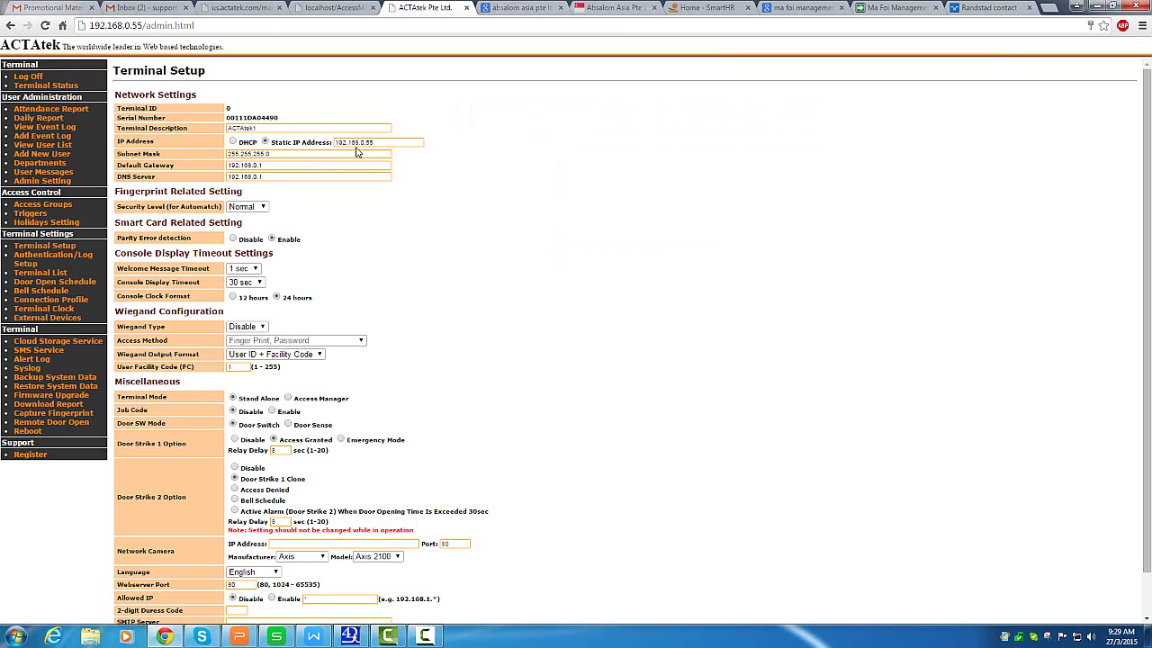
pyautogui.doubleClick(279, 155)
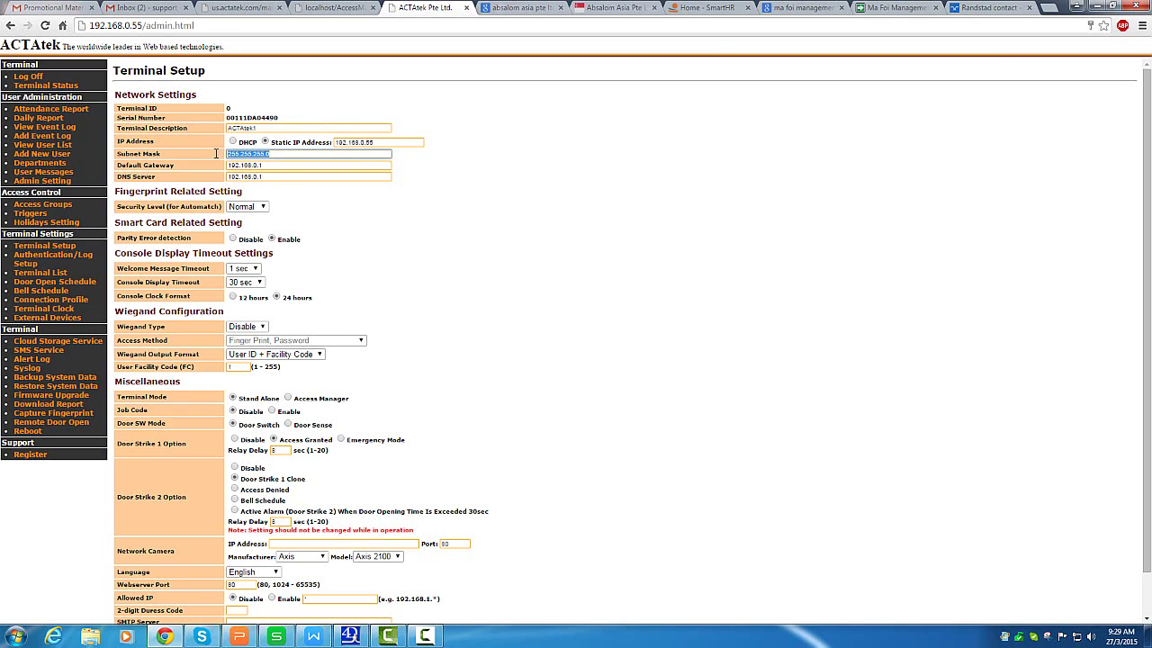
pyautogui.click(285, 166)
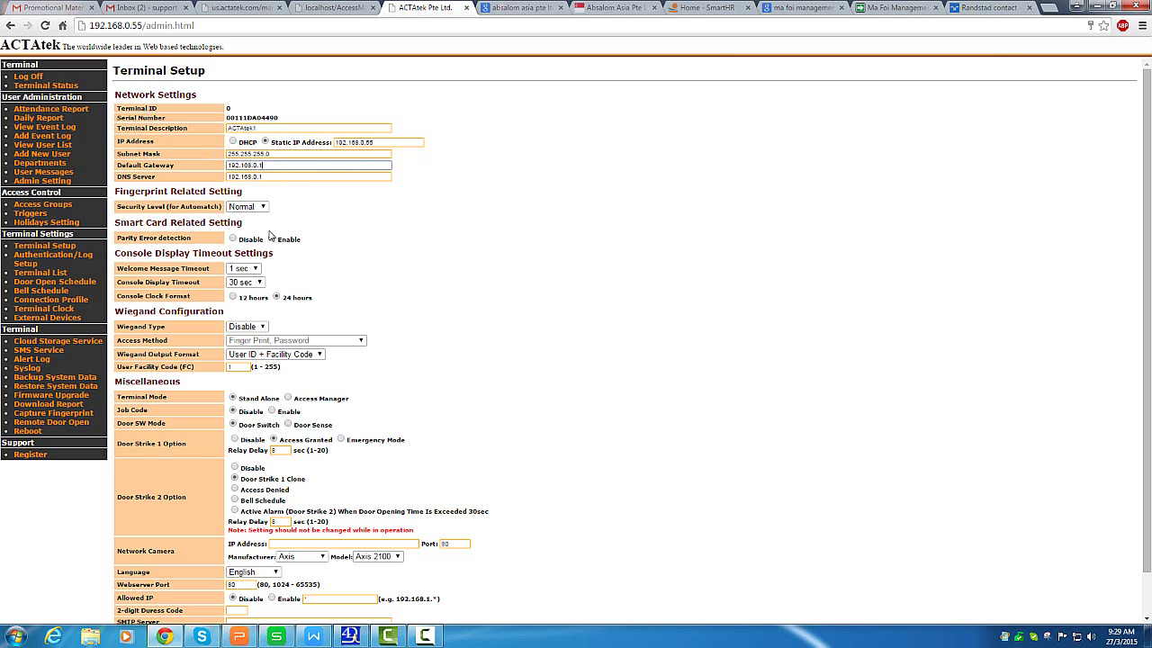
# - Review the fingerprint security level choices for Automatch and the remaining terminal setup options
pyautogui.click(258, 213)
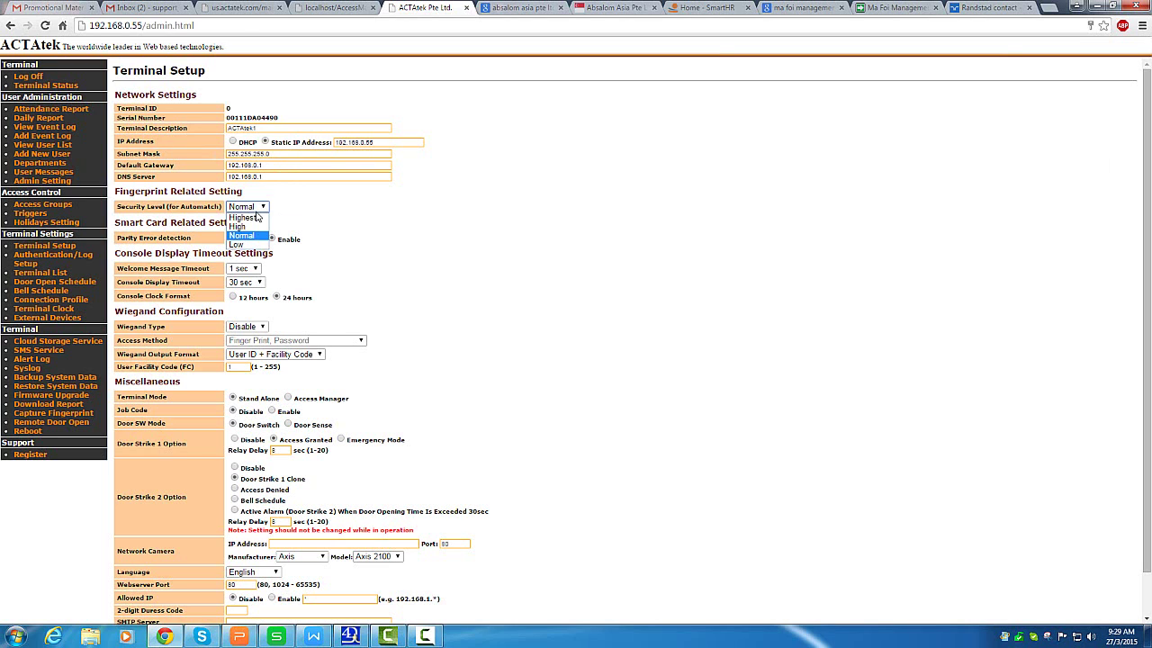
pyautogui.click(257, 212)
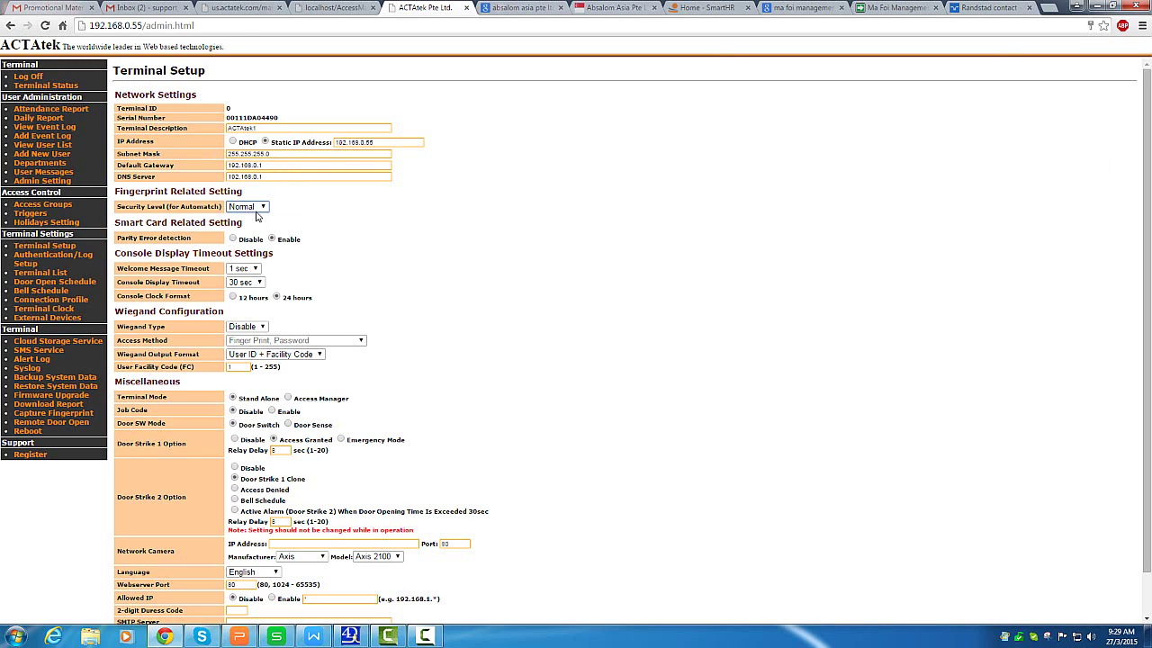
pyautogui.click(258, 212)
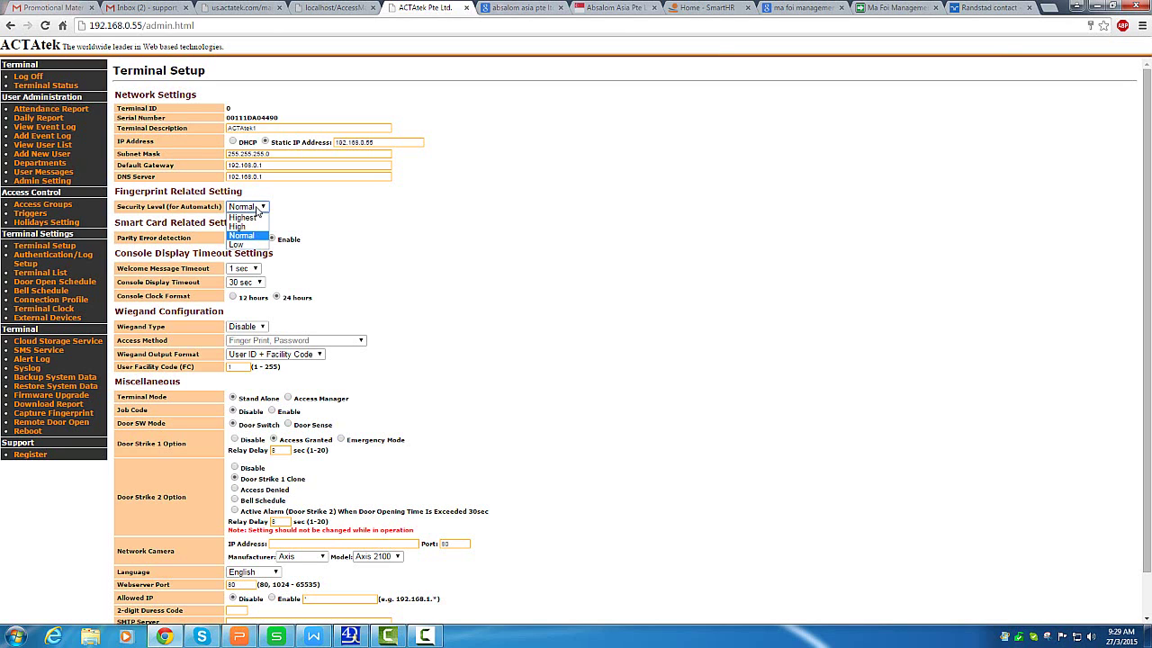
pyautogui.click(312, 219)
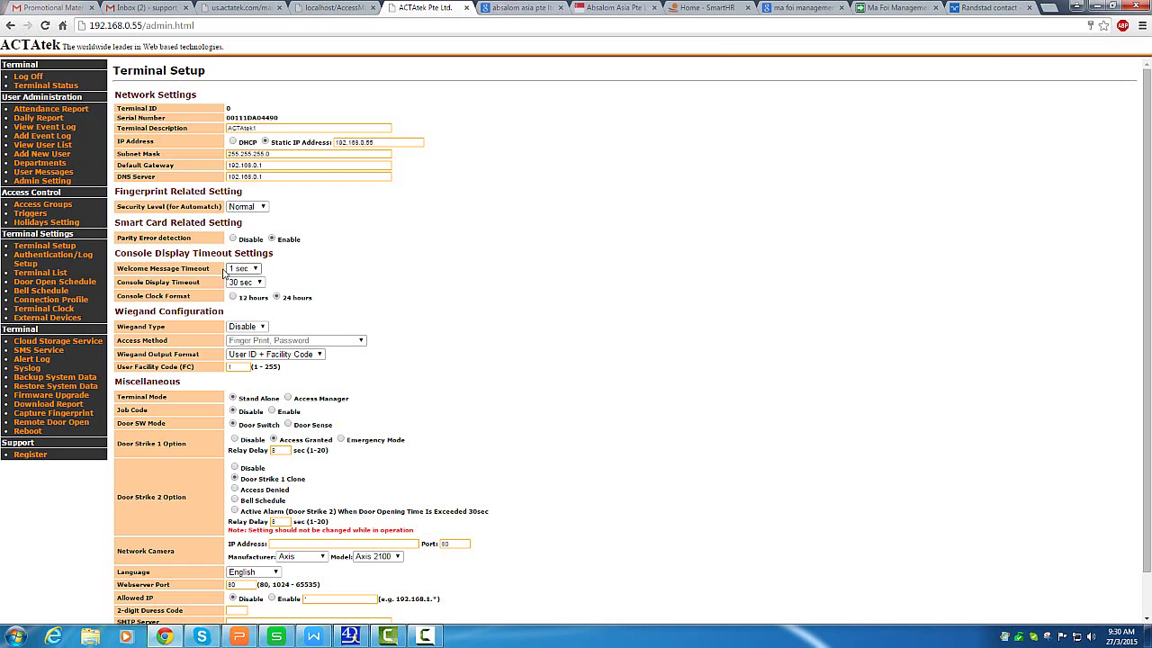
pyautogui.scroll(-2, 445, 468)
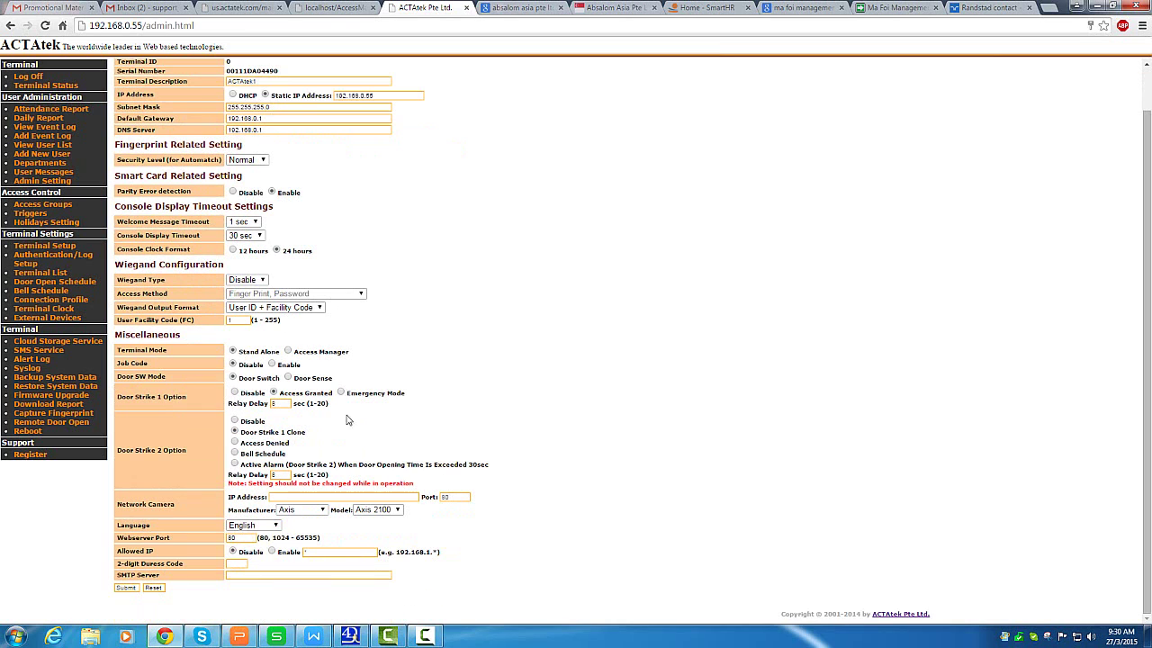
# - Review the remaining terminal settings pages one by one, from Authentication/Log Setup through Terminal Clock to External Devices
pyautogui.click(37, 262)
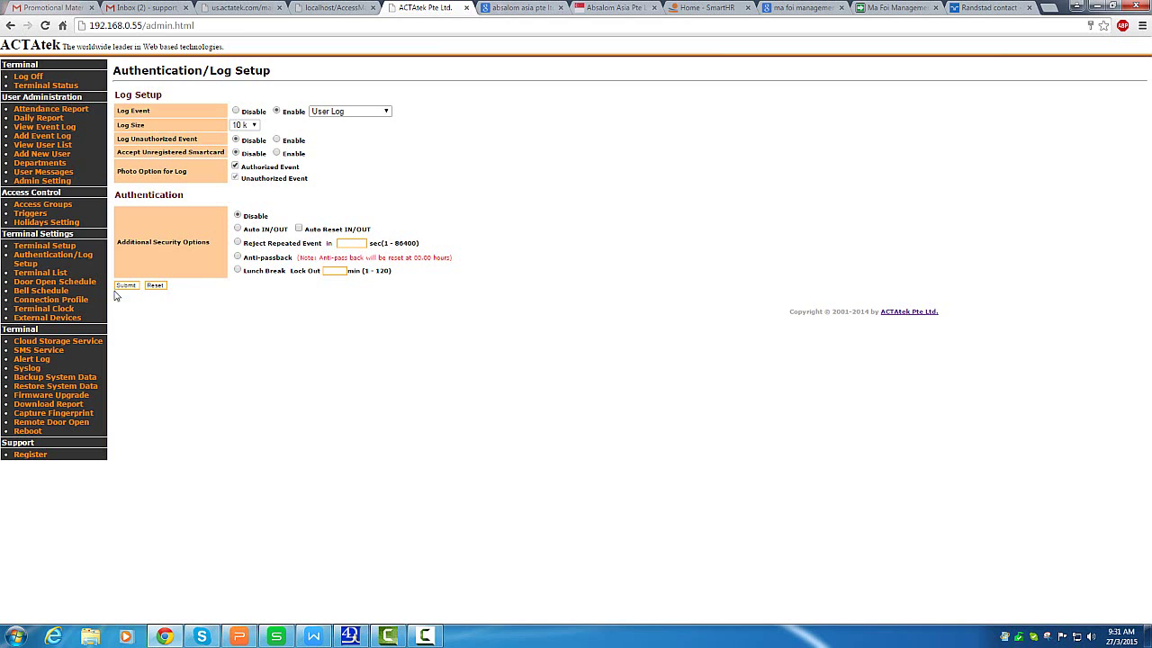
pyautogui.click(39, 283)
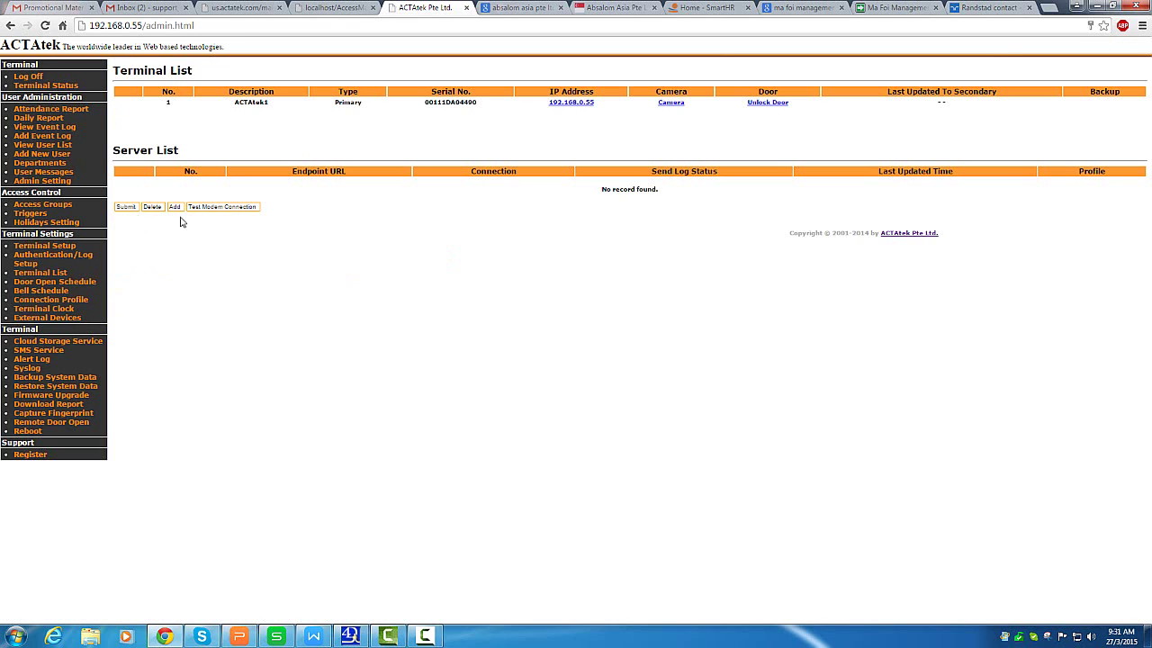
pyautogui.click(37, 282)
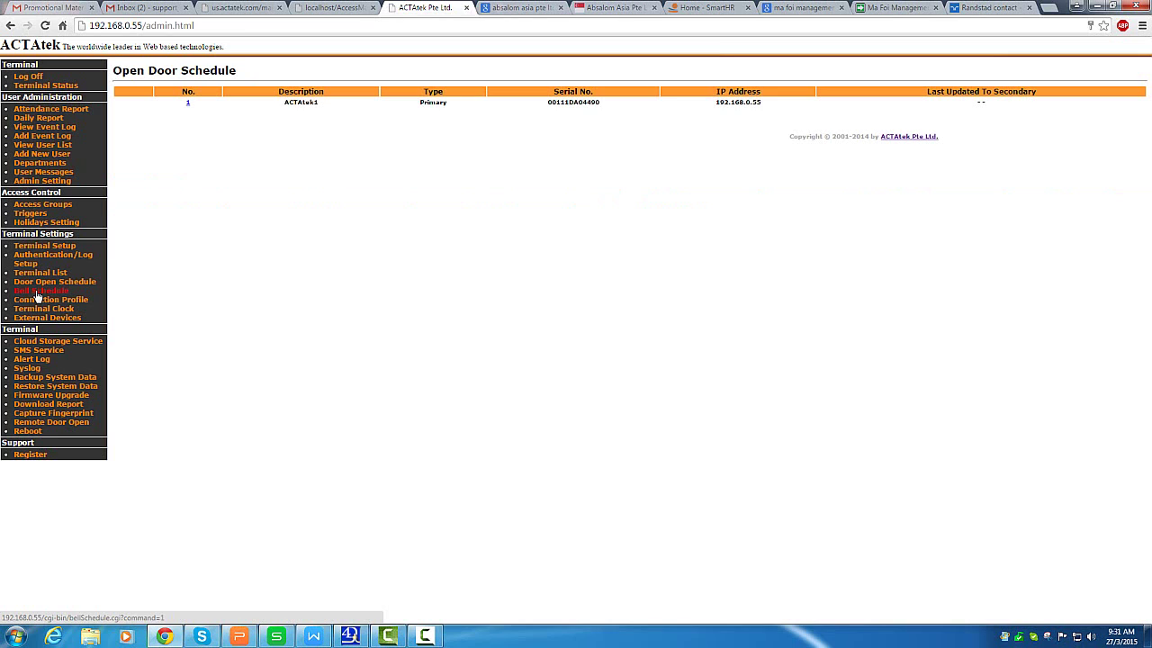
pyautogui.click(37, 291)
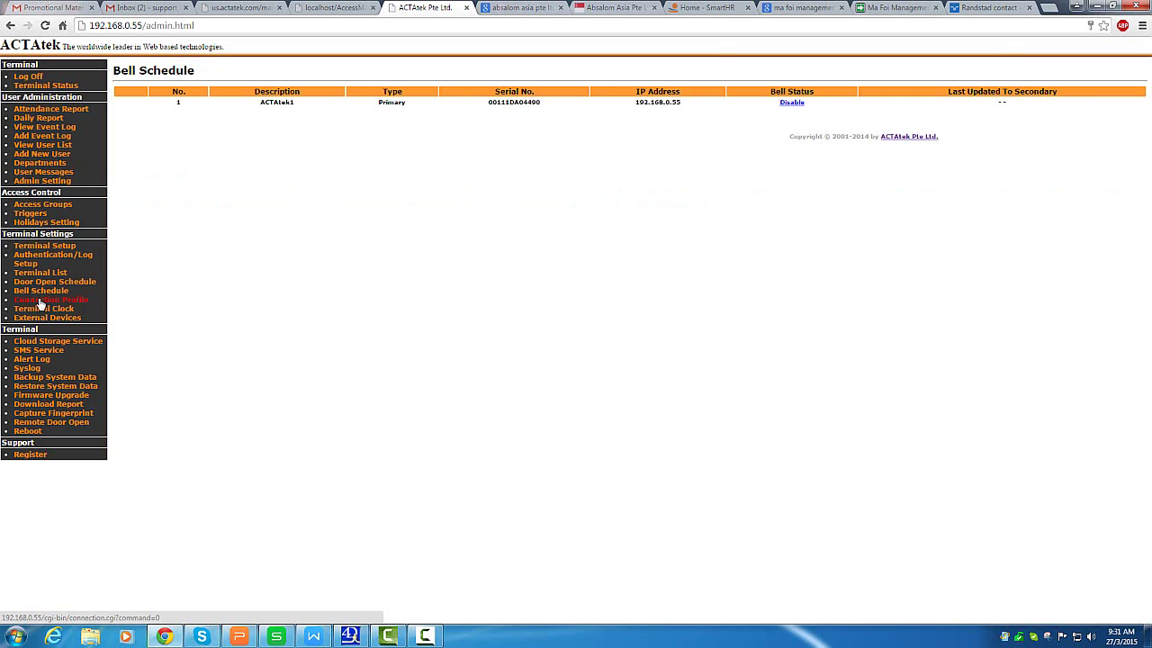
pyautogui.click(41, 300)
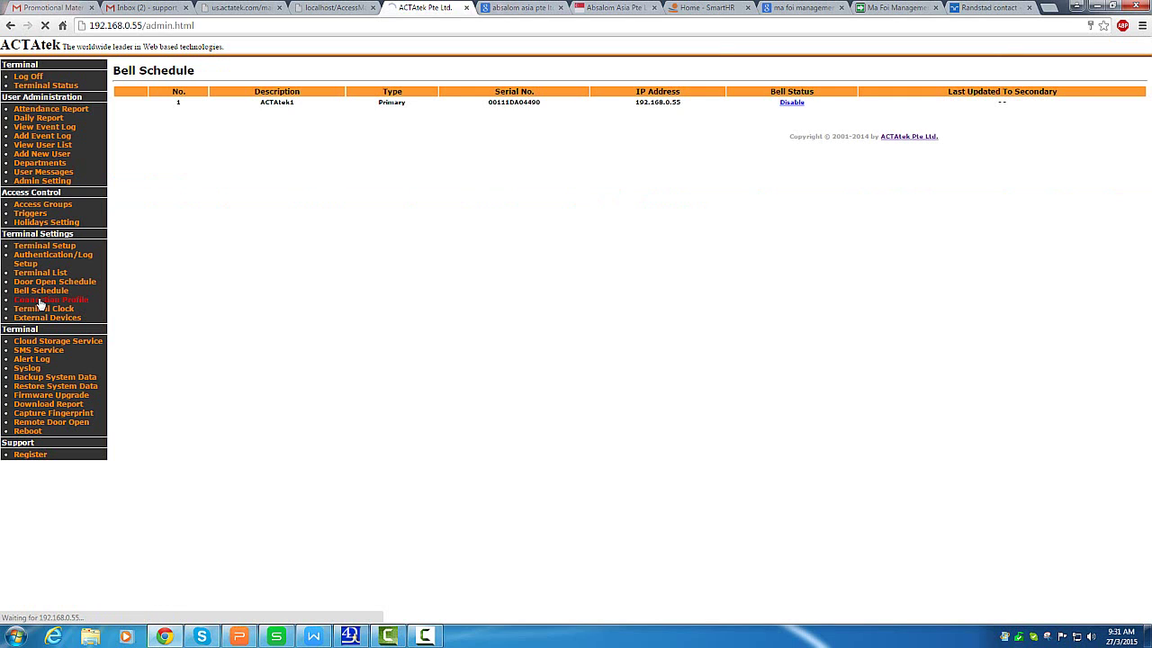
pyautogui.click(44, 312)
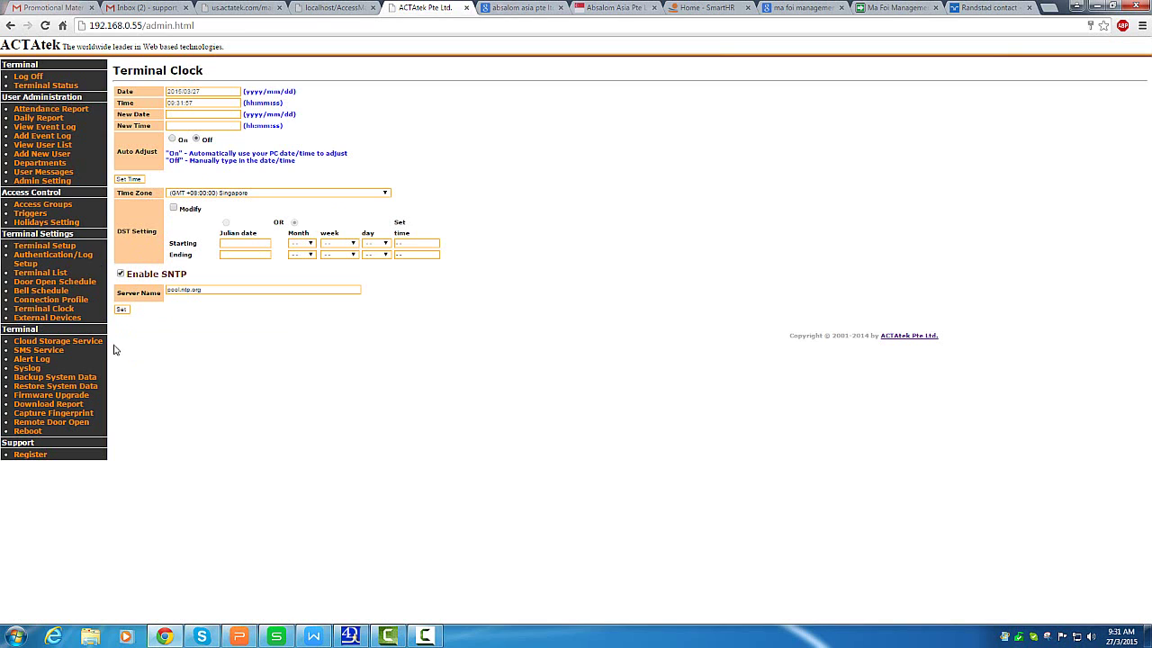
pyautogui.click(34, 321)
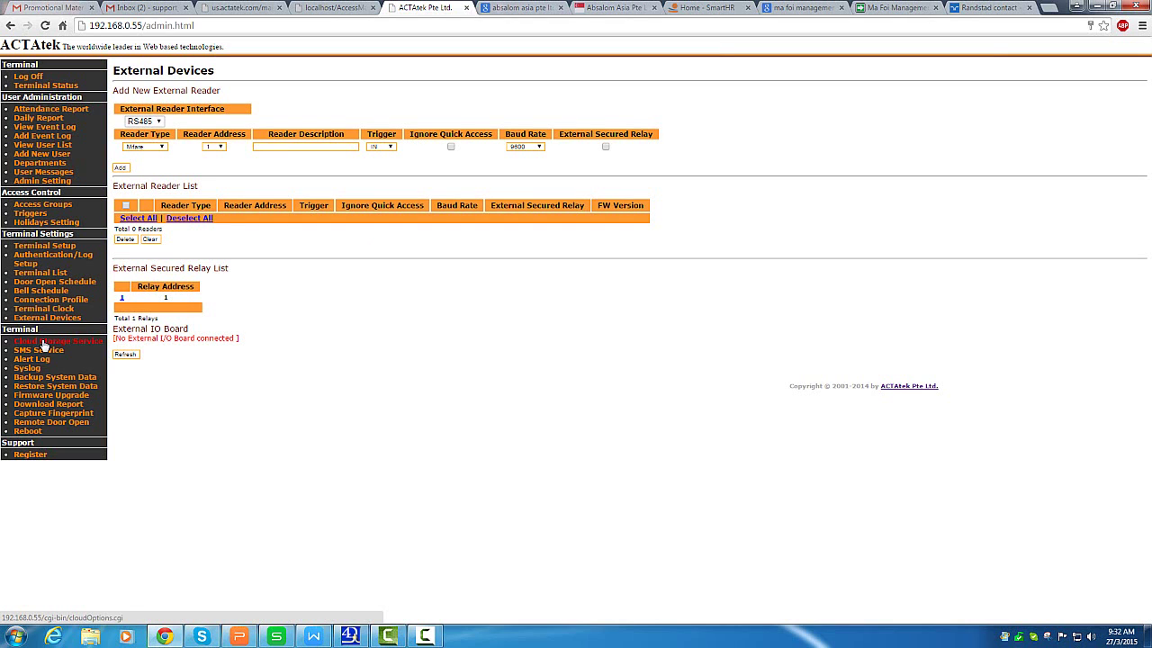
# - Review the terminal service pages in order, from Cloud Storage Service through SMS, alerts, syslog, backup and restore to Firmware Upgrade
pyautogui.click(43, 343)
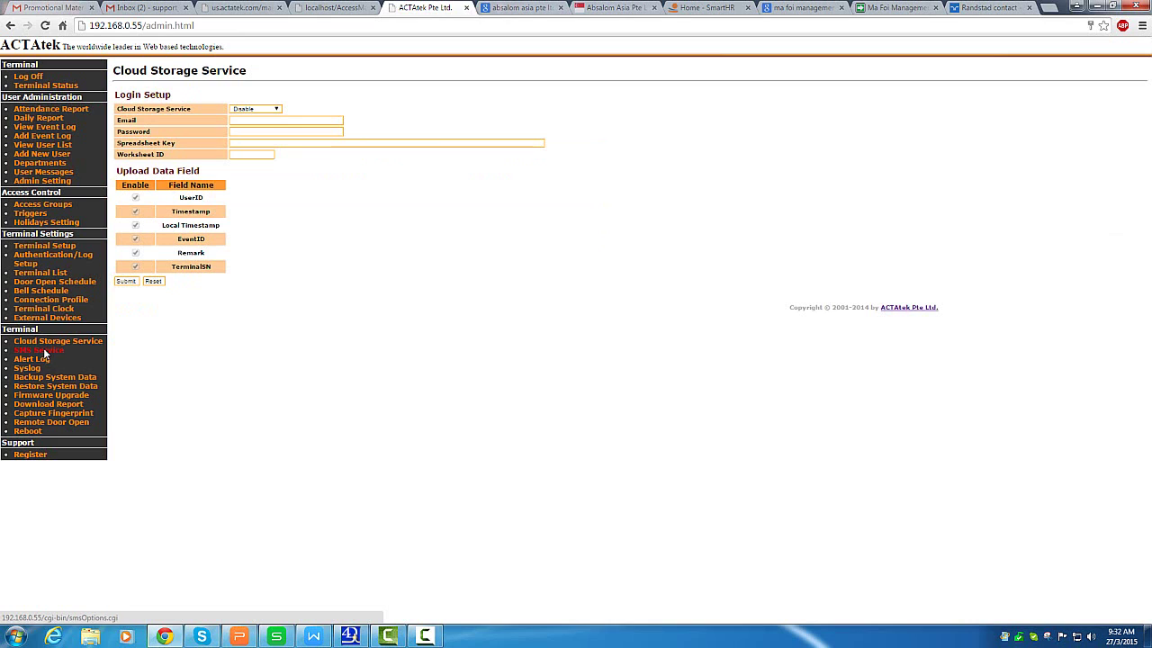
pyautogui.click(45, 353)
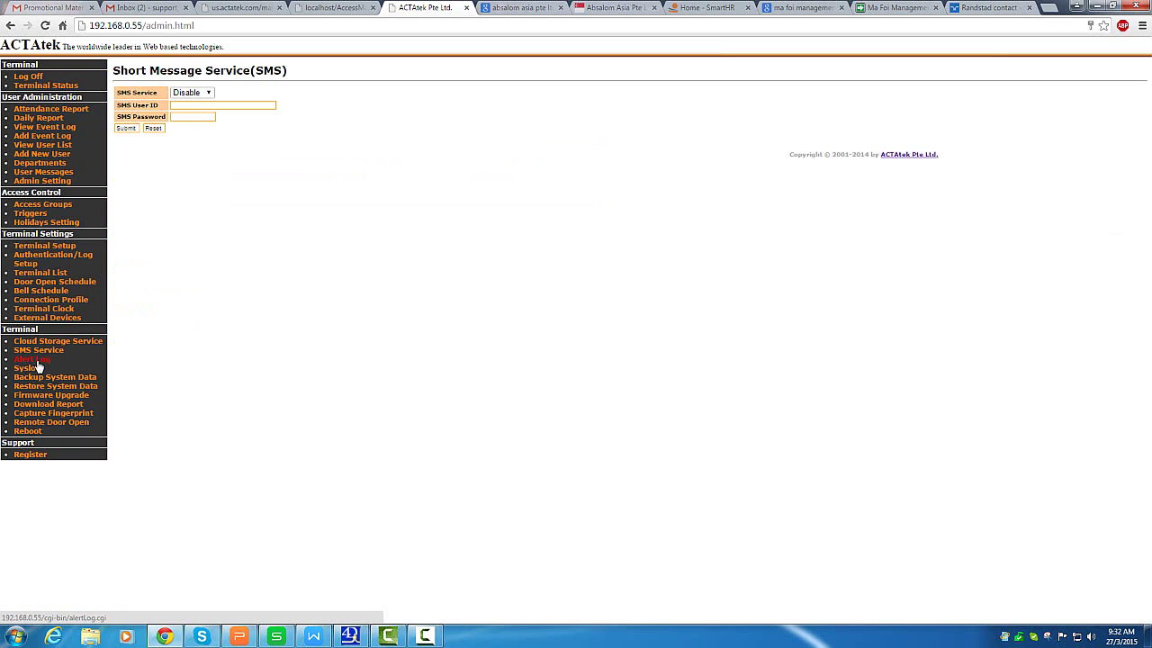
pyautogui.click(32, 359)
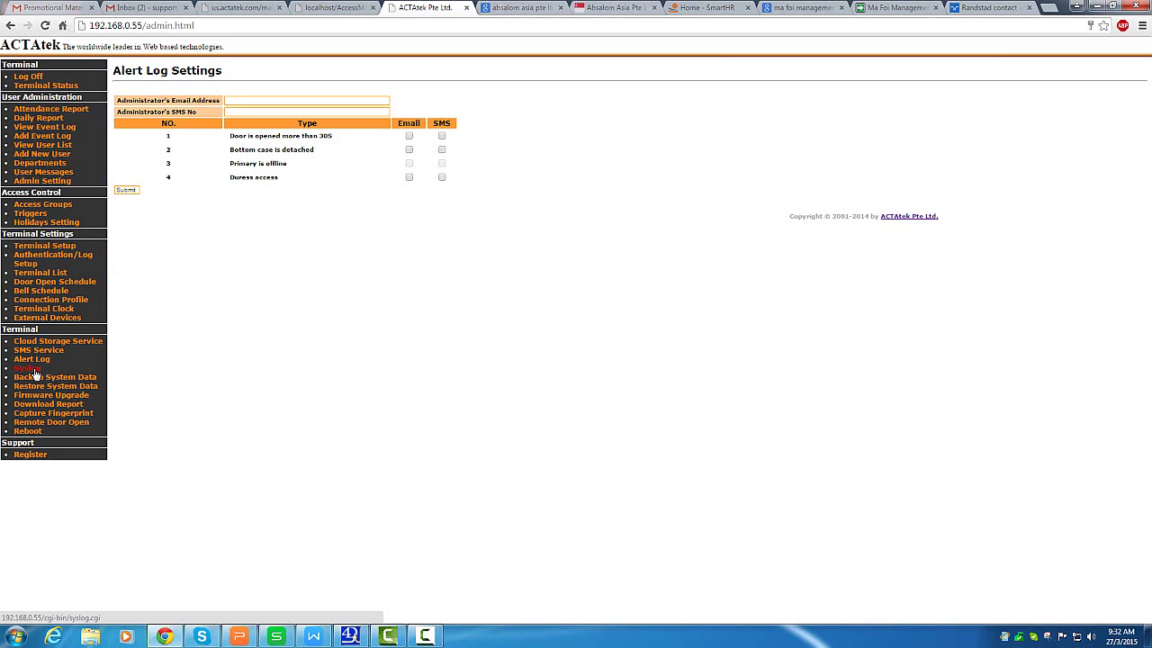
pyautogui.click(27, 368)
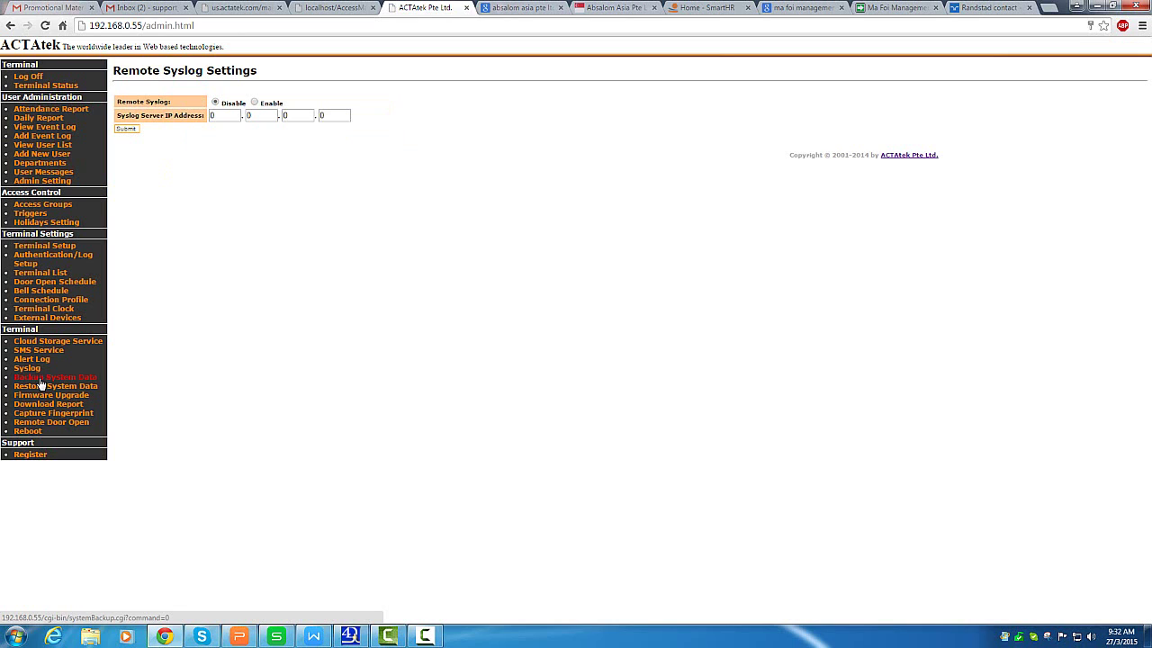
pyautogui.click(40, 382)
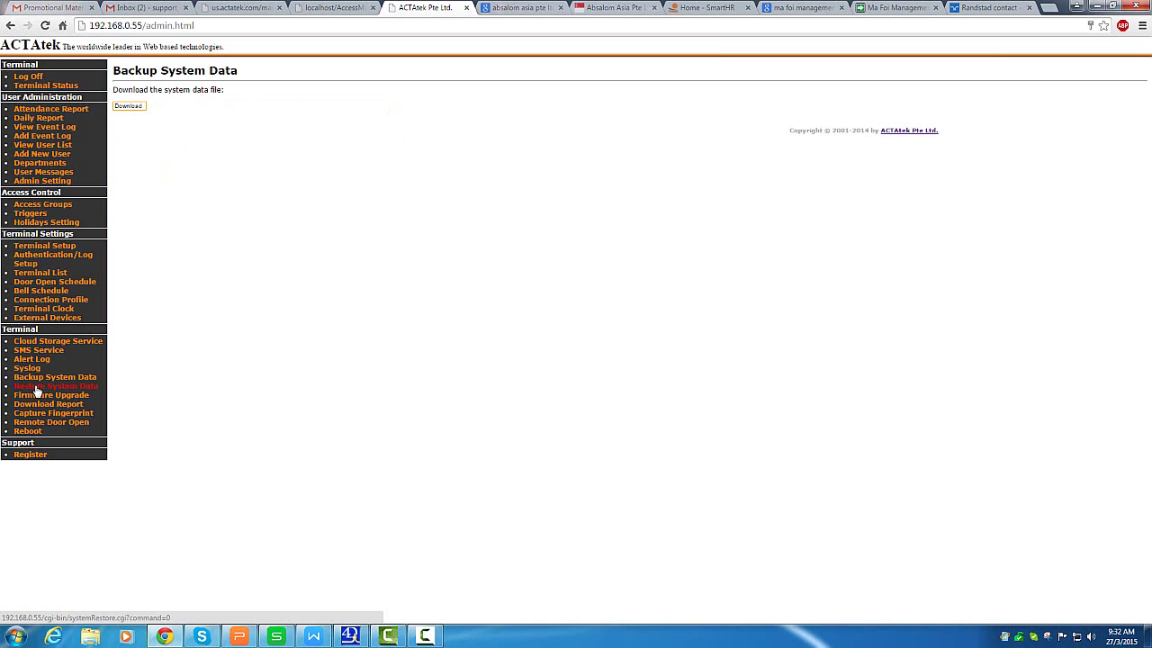
pyautogui.click(36, 387)
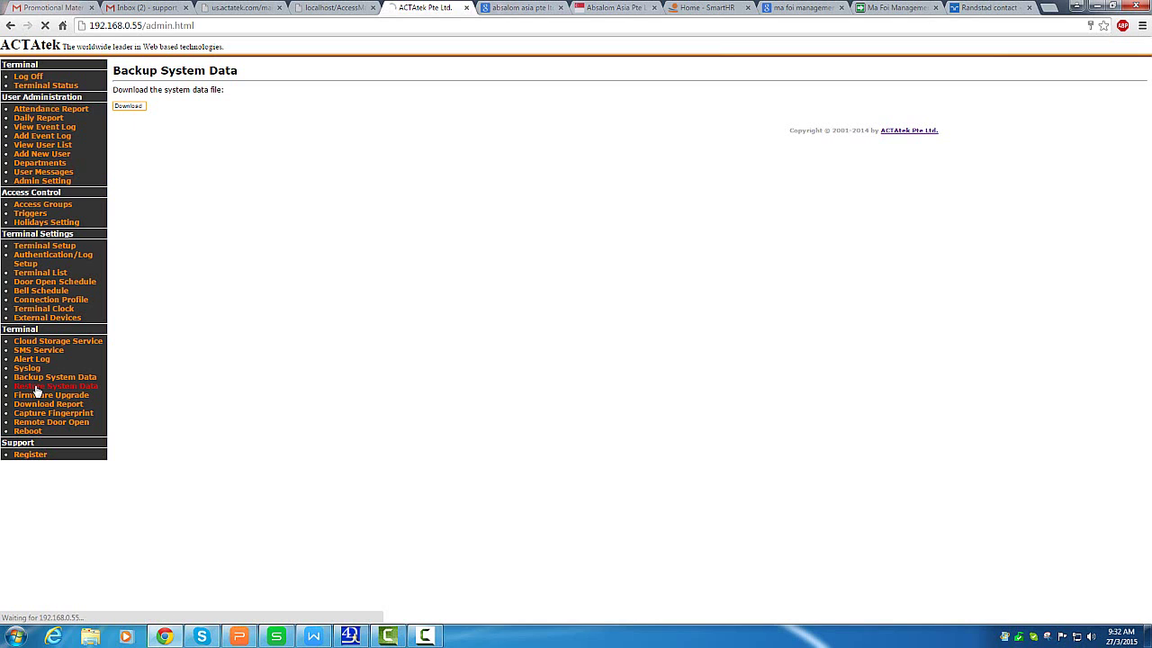
pyautogui.click(39, 397)
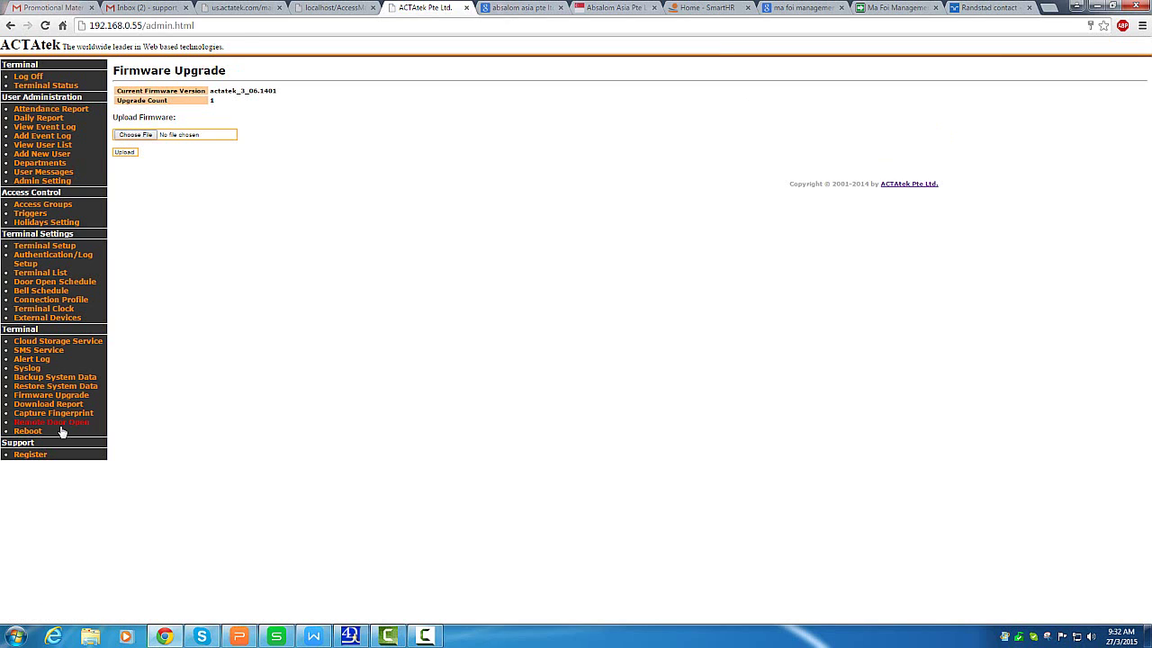
# - Review the Download Report and Remote Door Open pages, followed by the product registration form
pyautogui.click(54, 405)
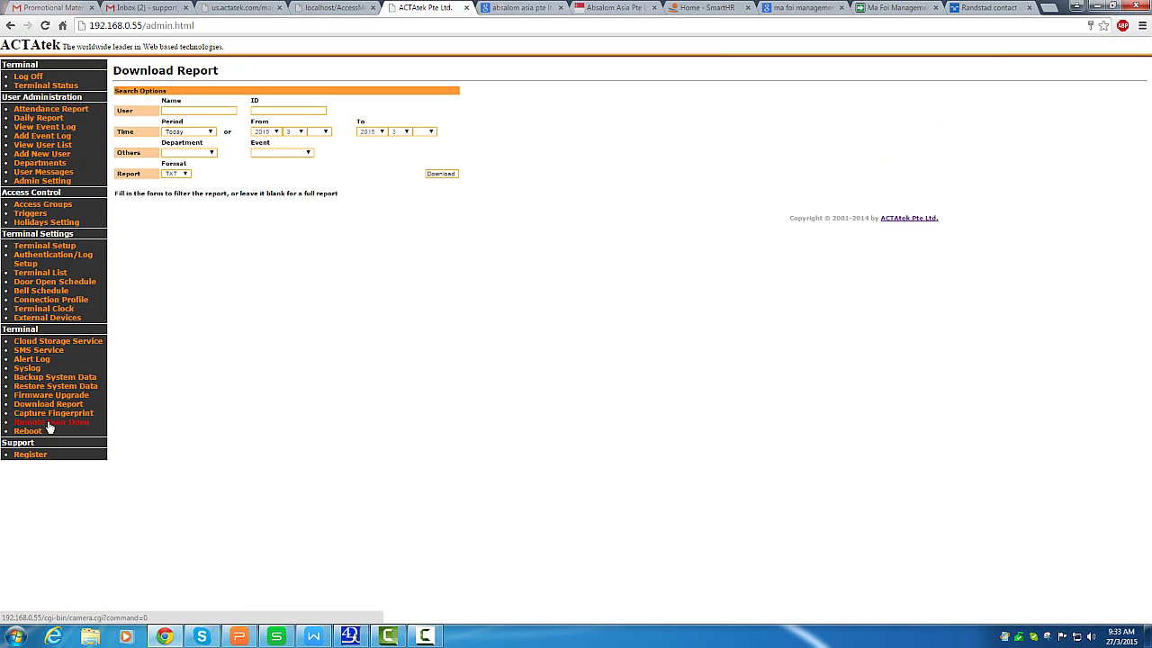
pyautogui.click(50, 422)
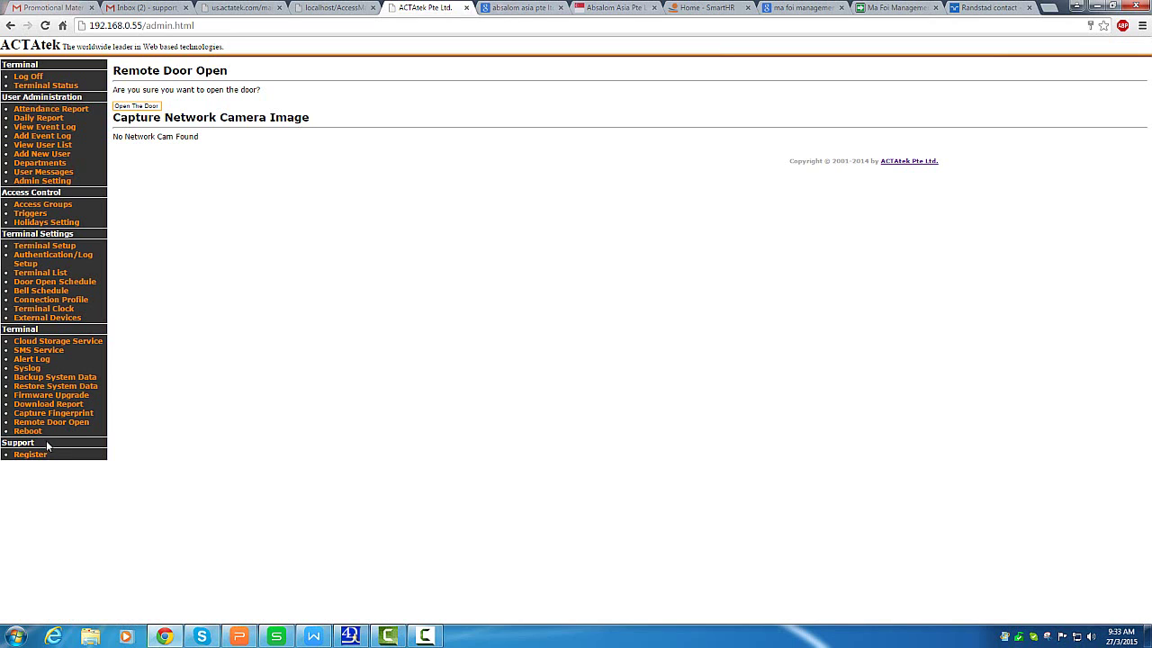
pyautogui.click(36, 459)
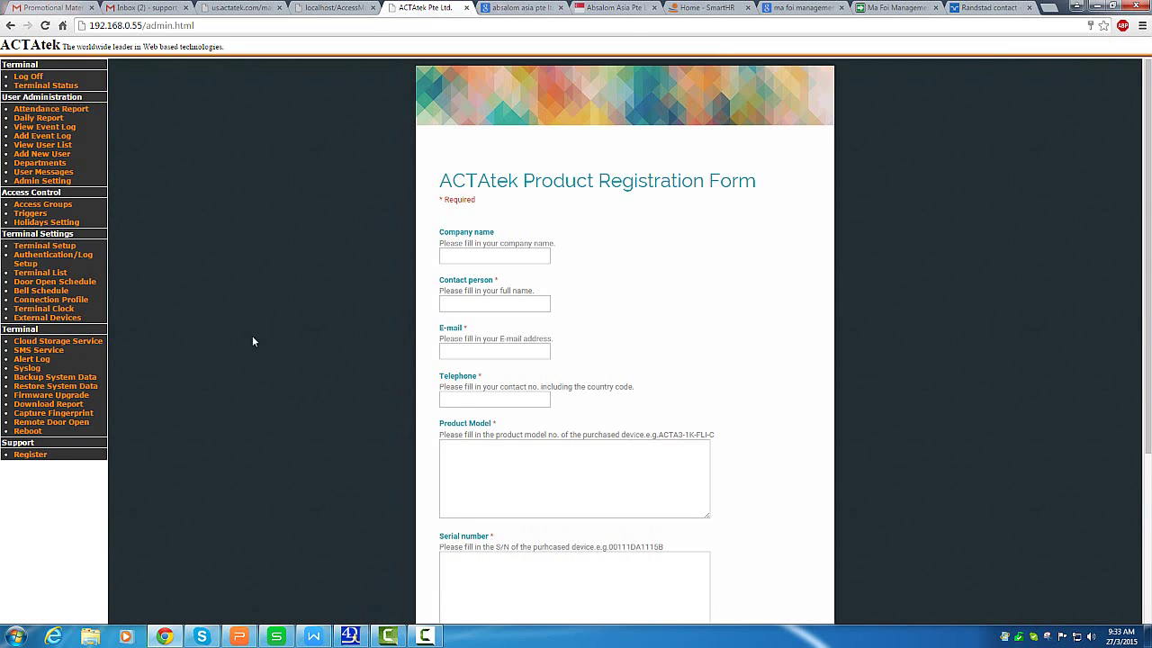
# - Log off from the terminal's web administration and switch to the ACTAtek presentation at its closing Thank you slide
pyautogui.click(41, 85)
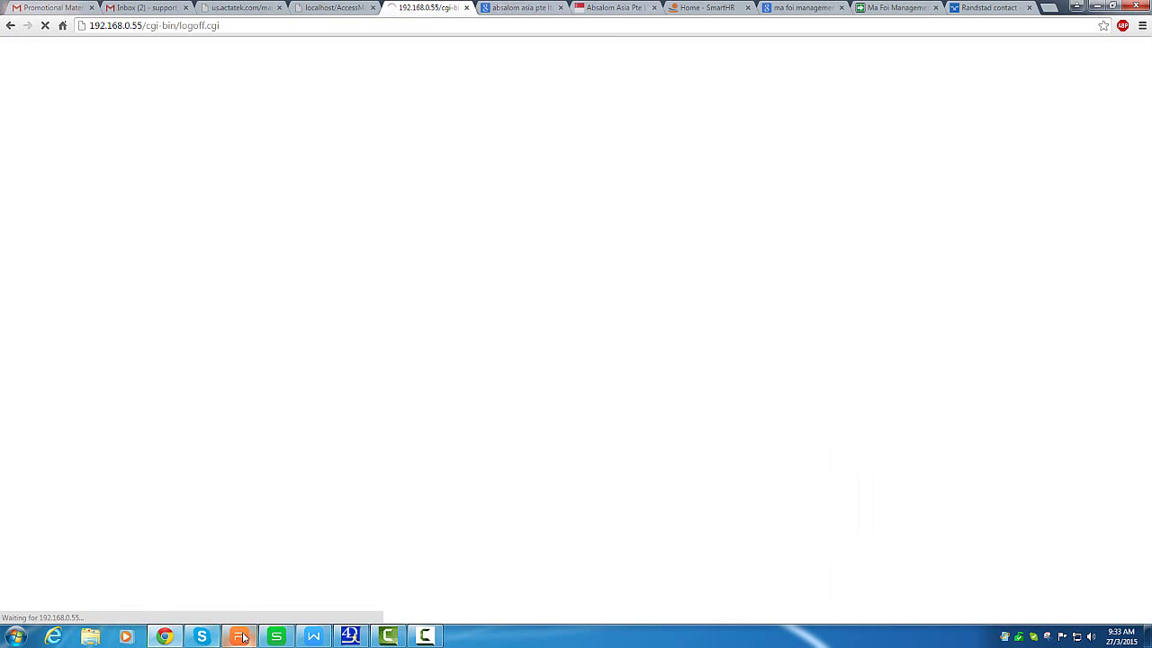
pyautogui.click(239, 636)
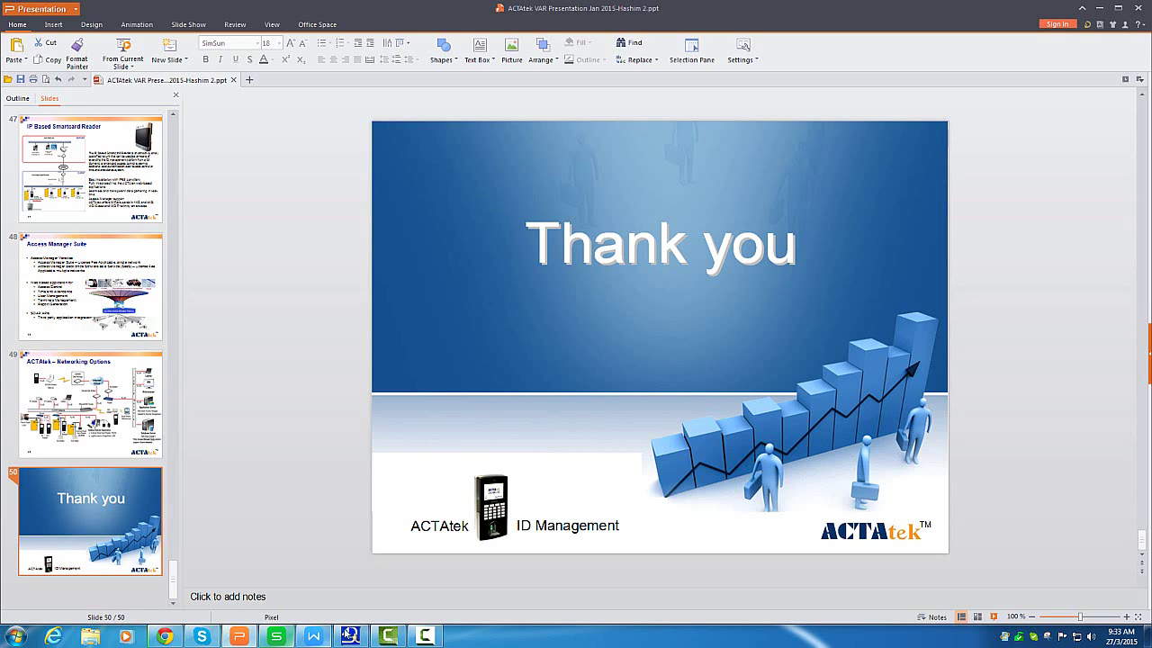
pyautogui.moveTo(396, 637)
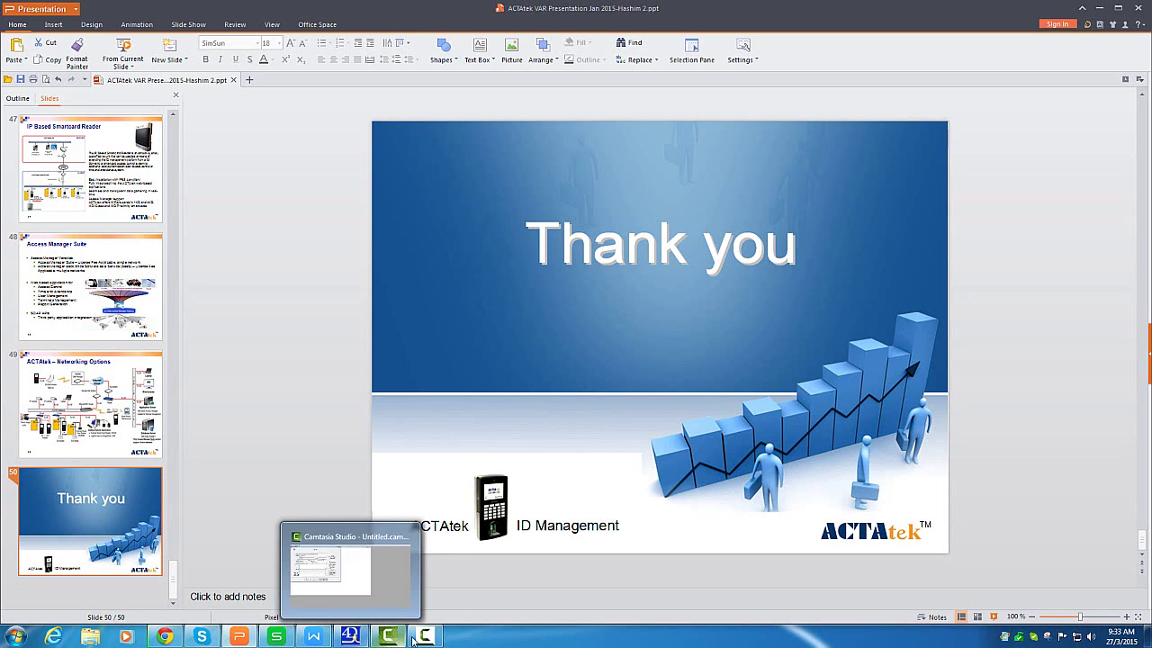